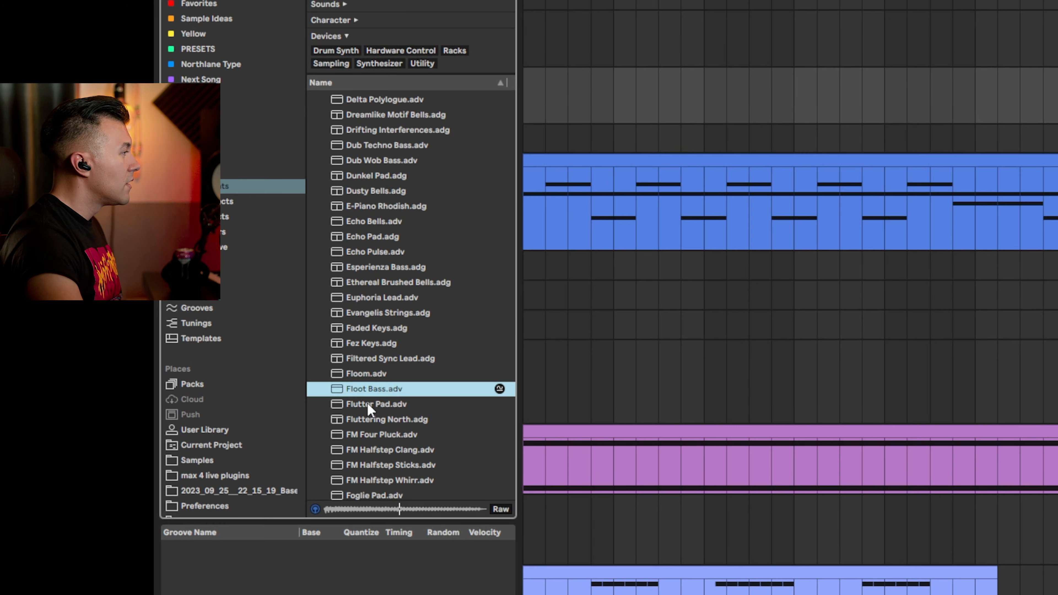
- Audition the bass, pad and FM presets in the sound browser and load FM Halfstep Clang.adv onto a new track below the others
left_click(368, 405)
left_click(369, 452)
key("Down")
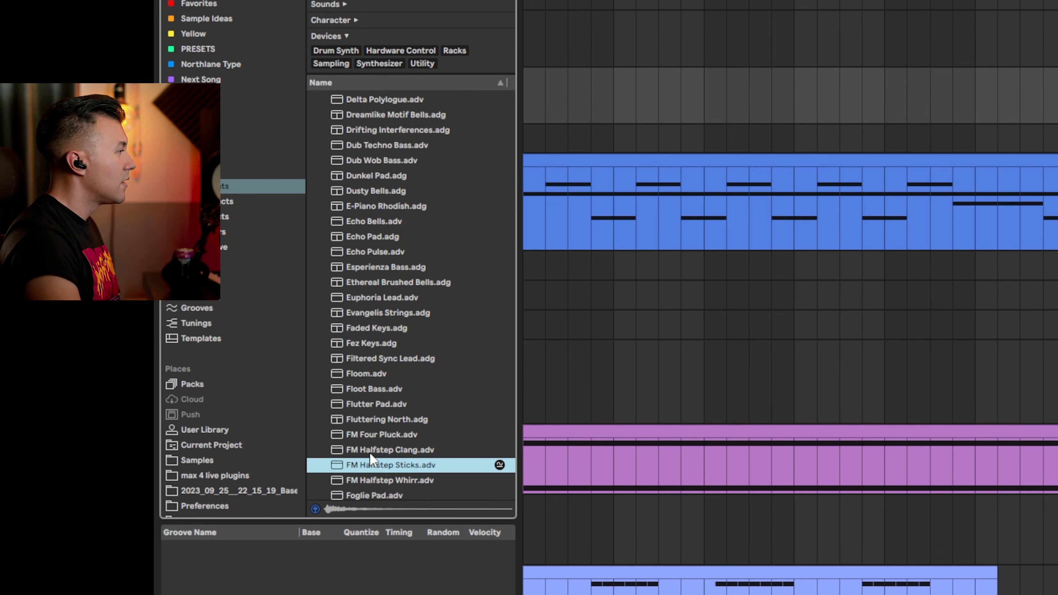
key("Up")
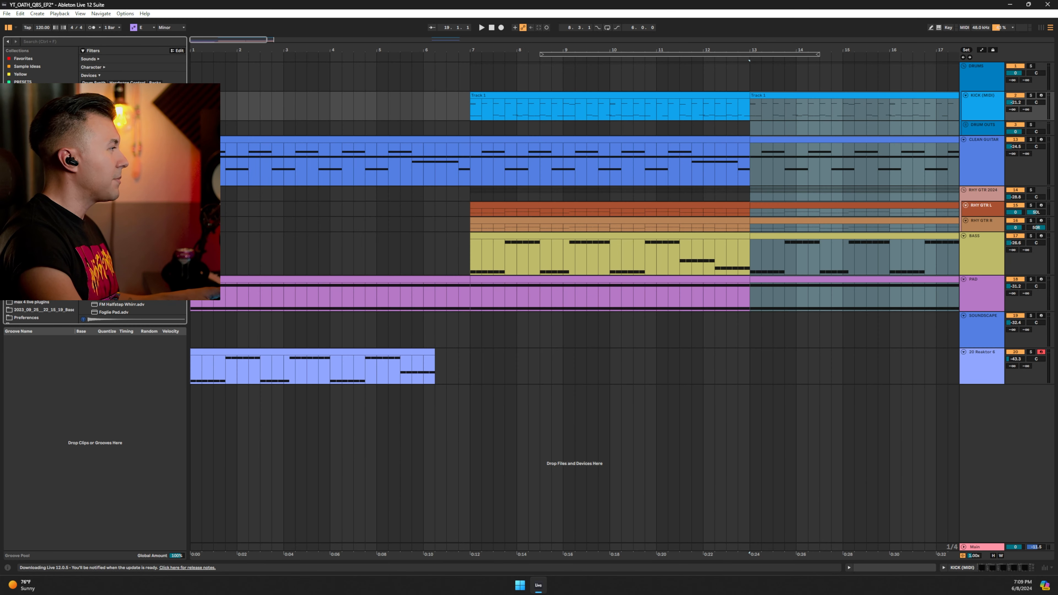
left_click_drag(121, 288, 1039, 404)
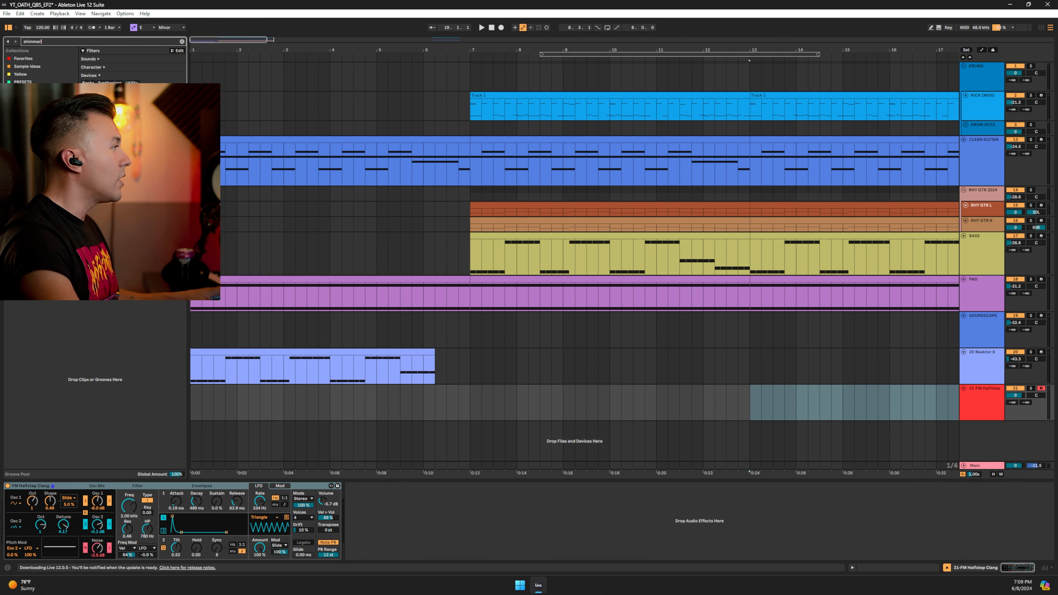
- Add ValhallaShimmer to the FM Halfstep Clang track with reverb mode bigStereo, pitch mode dual and color mode dark
left_click(83, 51)
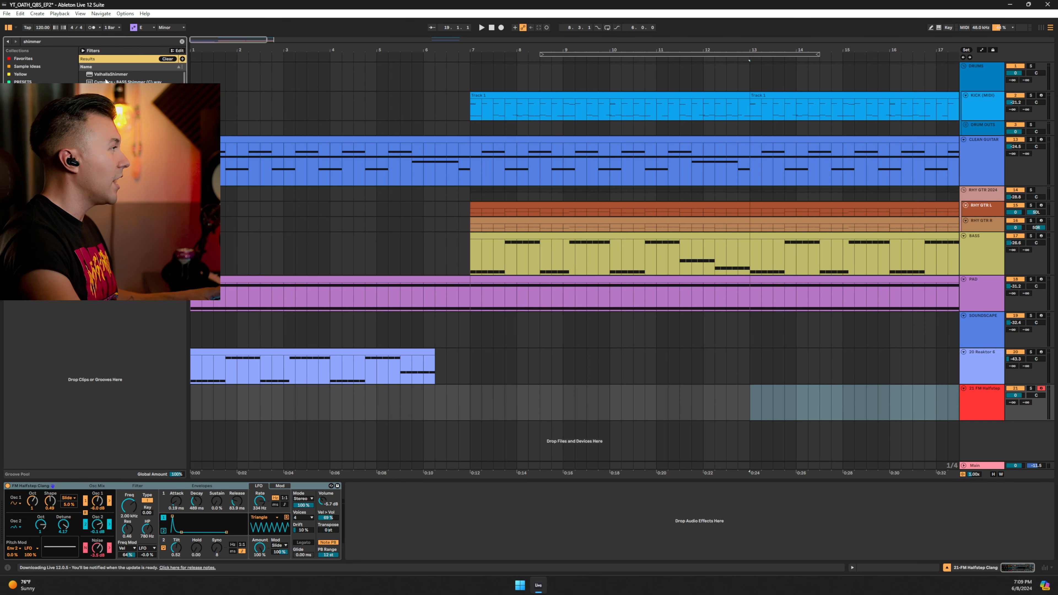
double_click(106, 75)
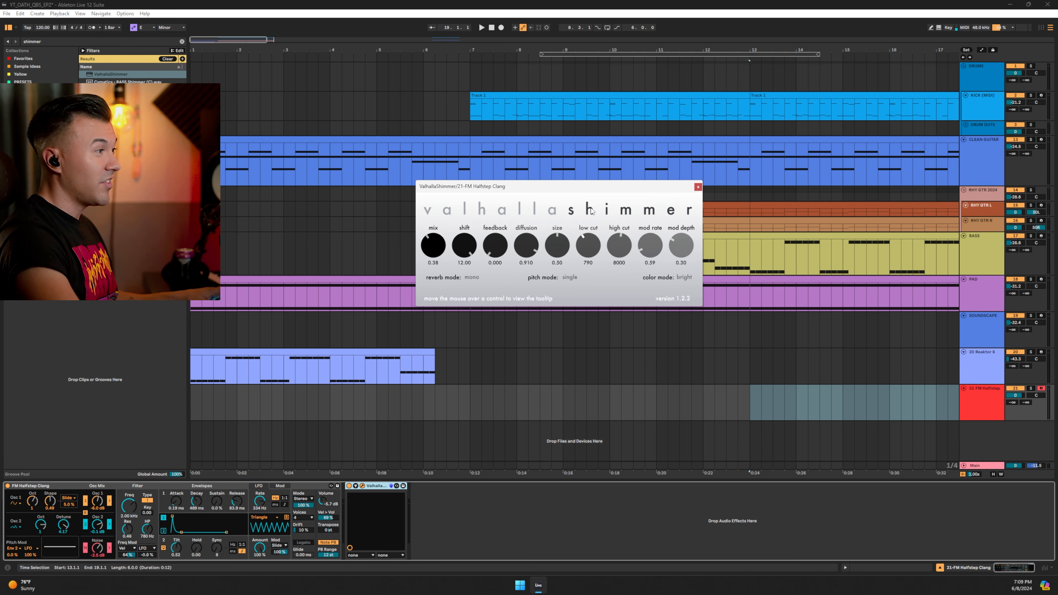
left_click(472, 277)
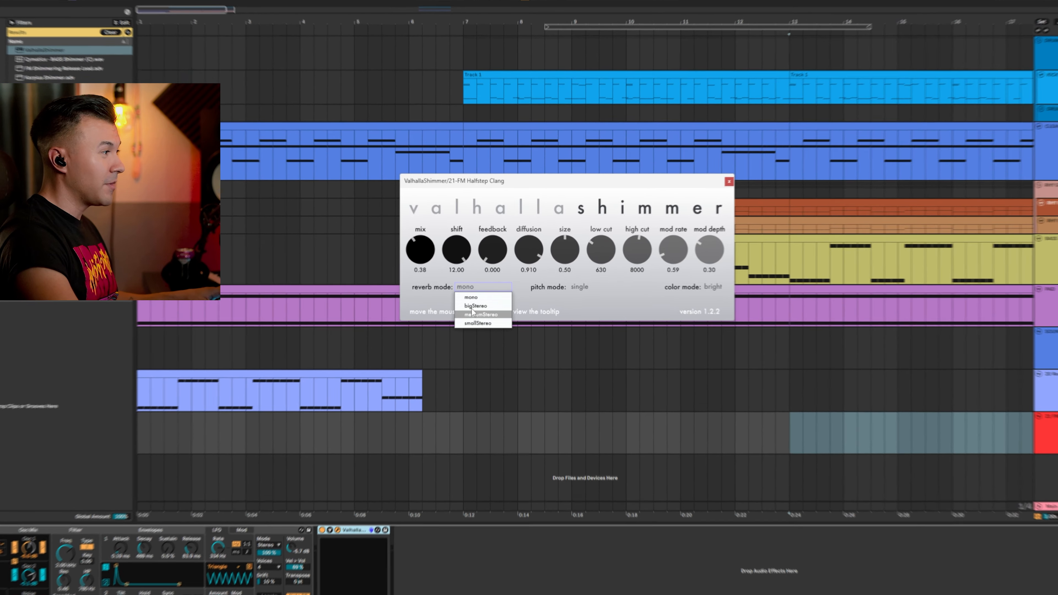
left_click(472, 307)
left_click(579, 289)
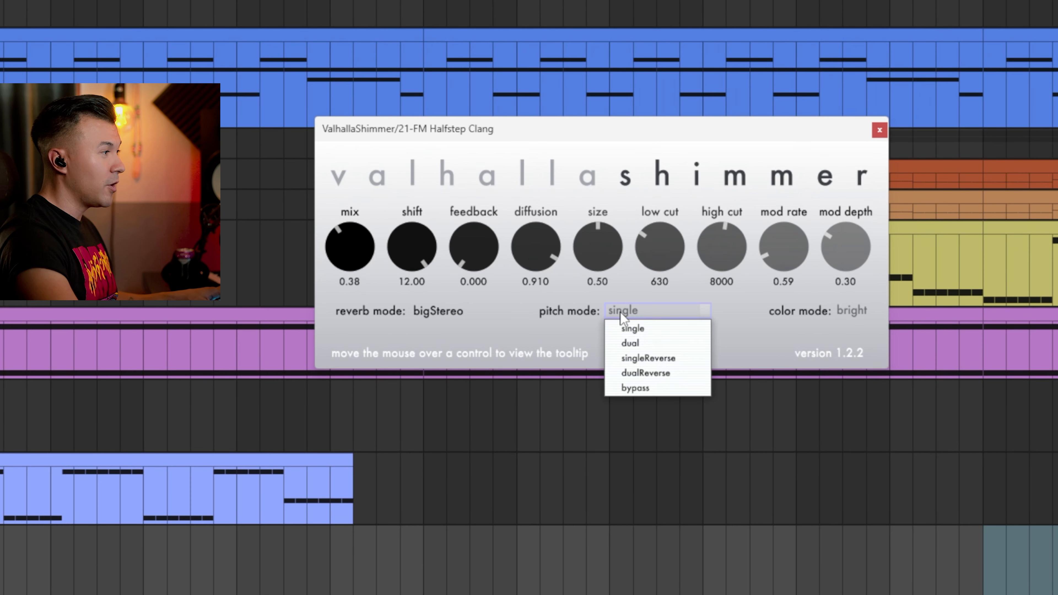
left_click(632, 344)
left_click(850, 315)
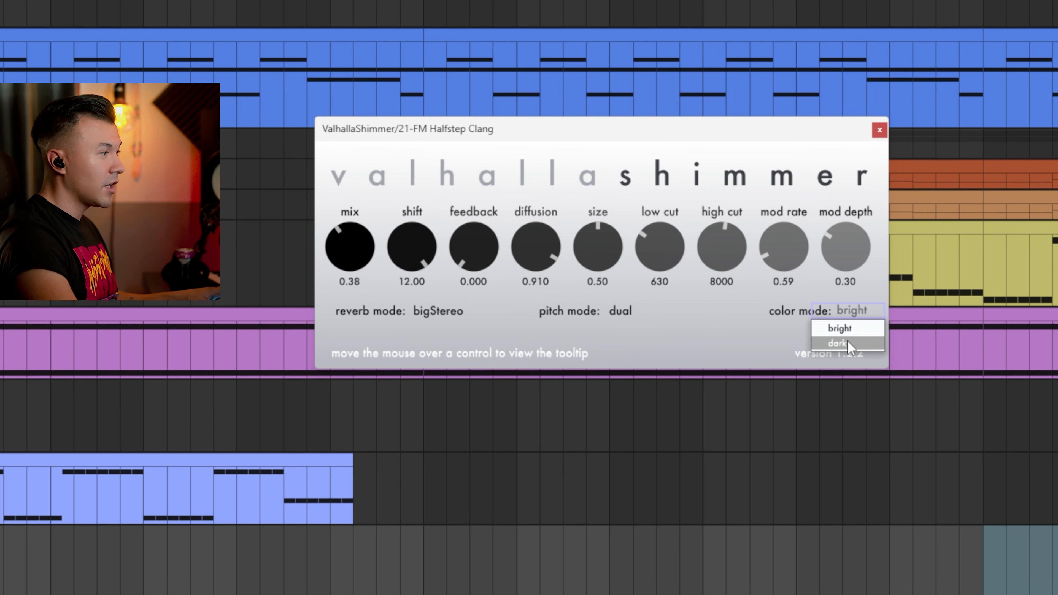
left_click(848, 346)
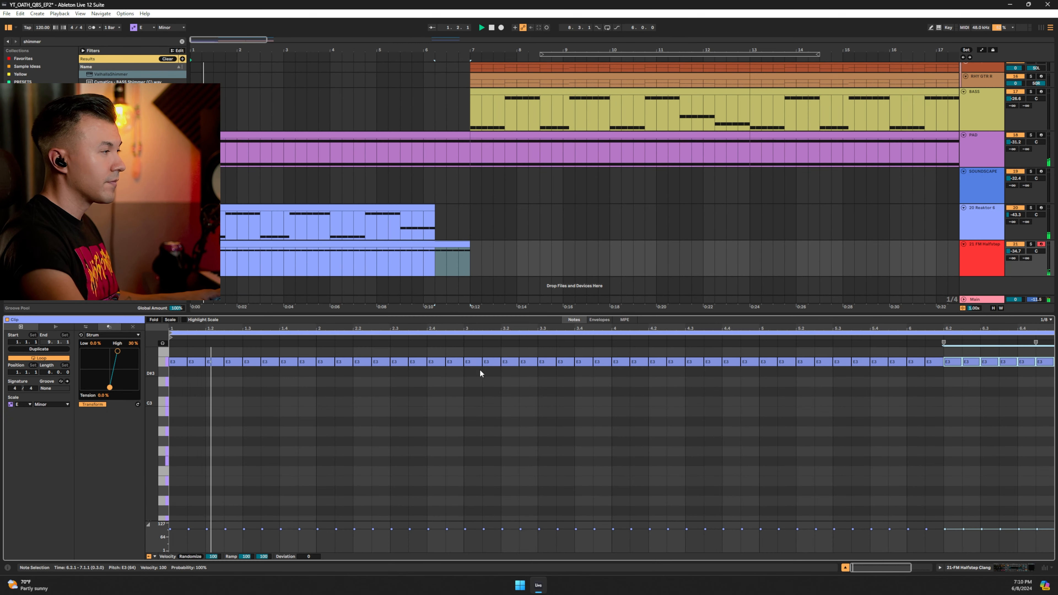
- Add a Post Grunge verse groove from the KICK (MIDI) Kontakt groove player after the existing drum clips and trim the drums to bar 25
left_click(845, 567)
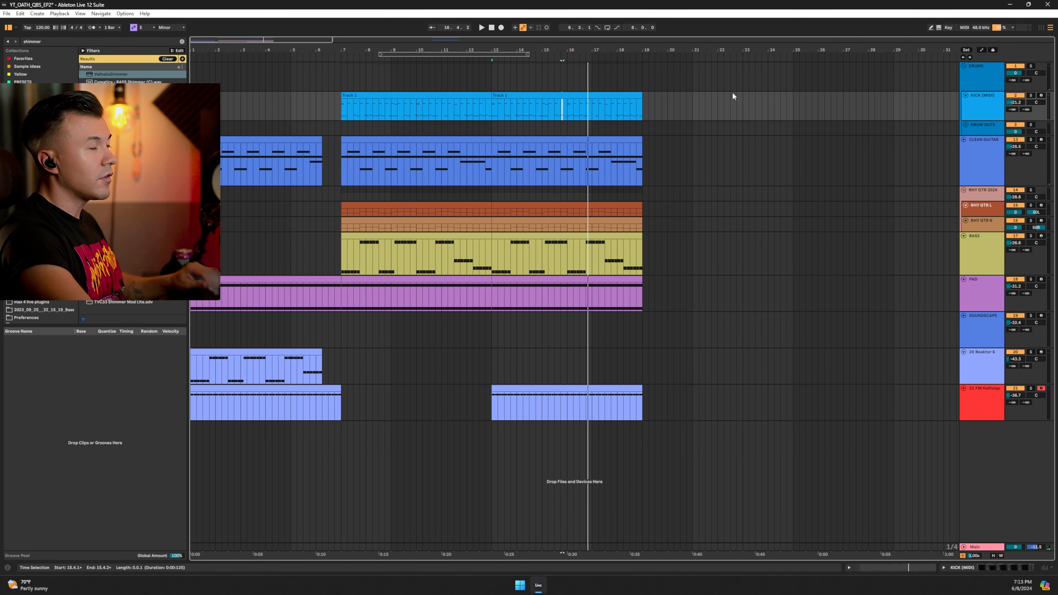
left_click(993, 100)
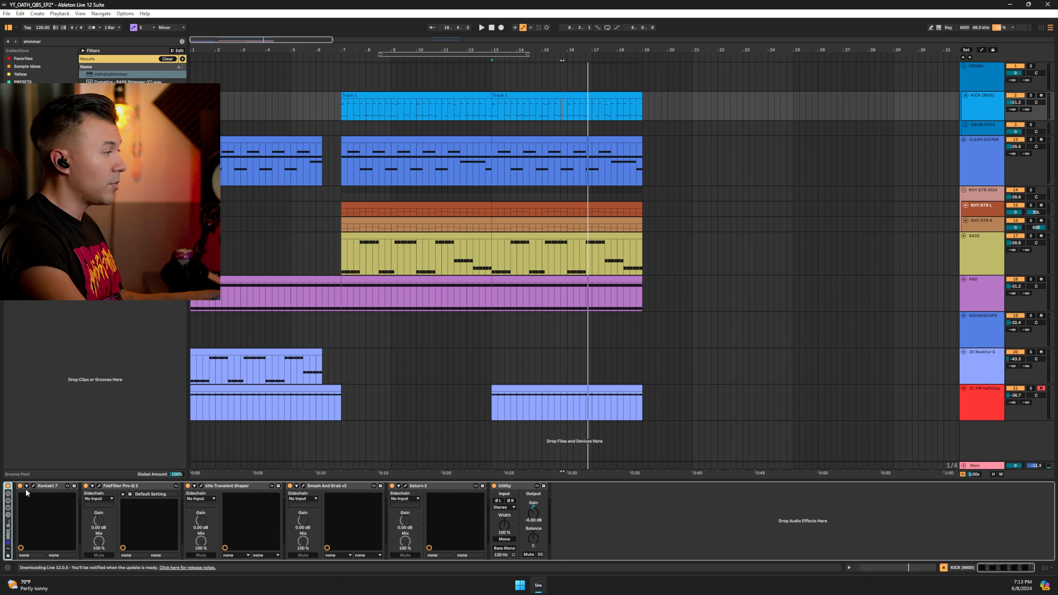
left_click(34, 485)
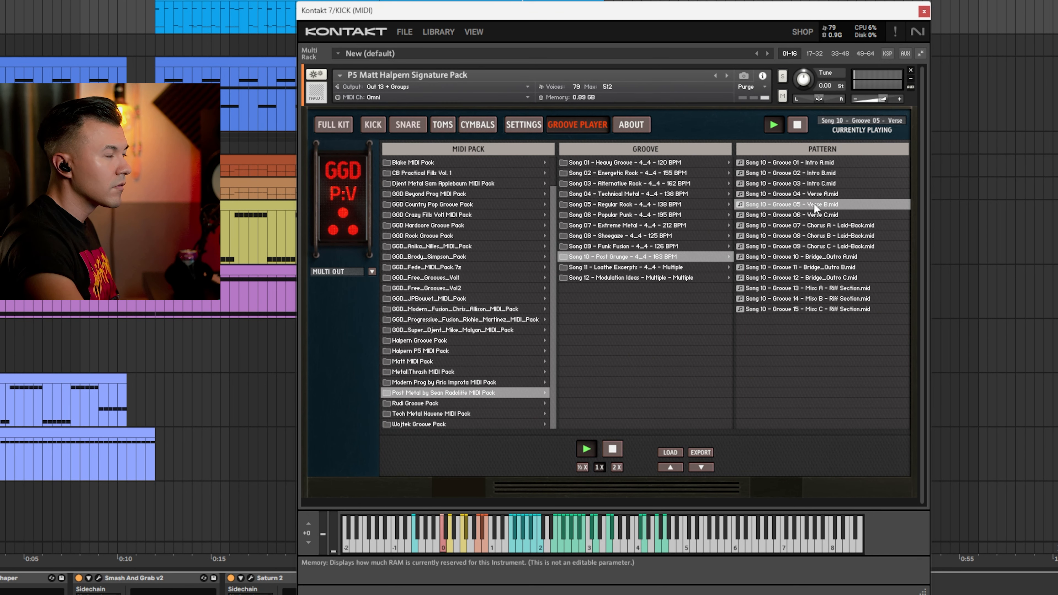
left_click(804, 213)
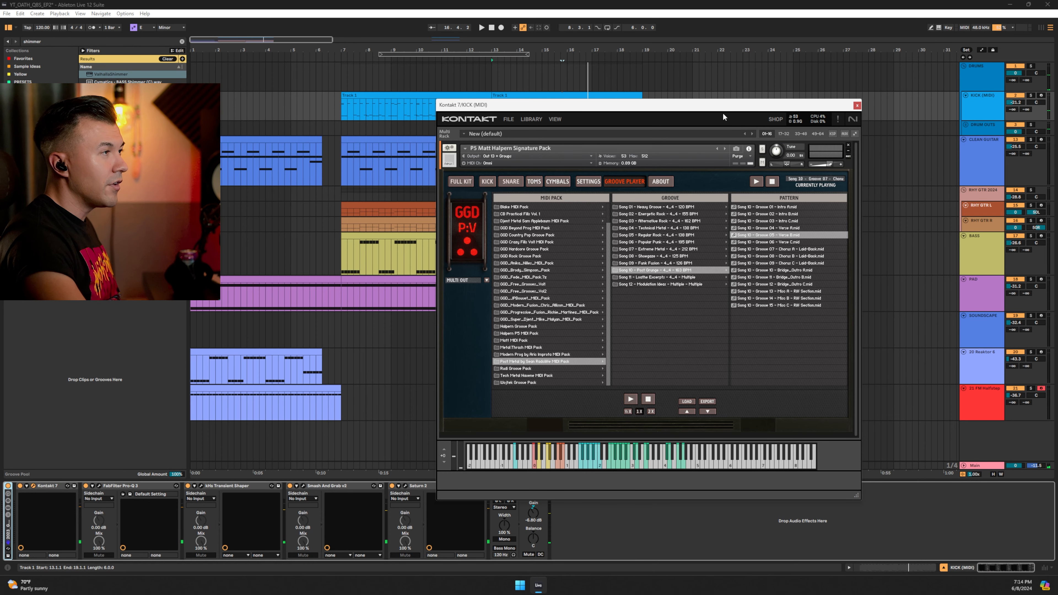
left_click_drag(723, 111, 442, 108)
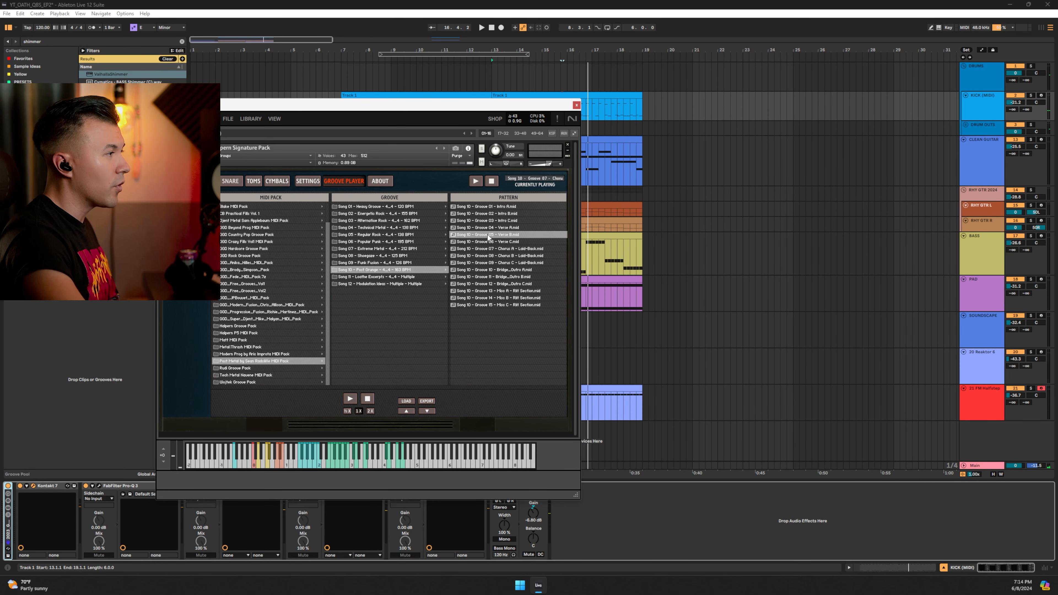
left_click(490, 228)
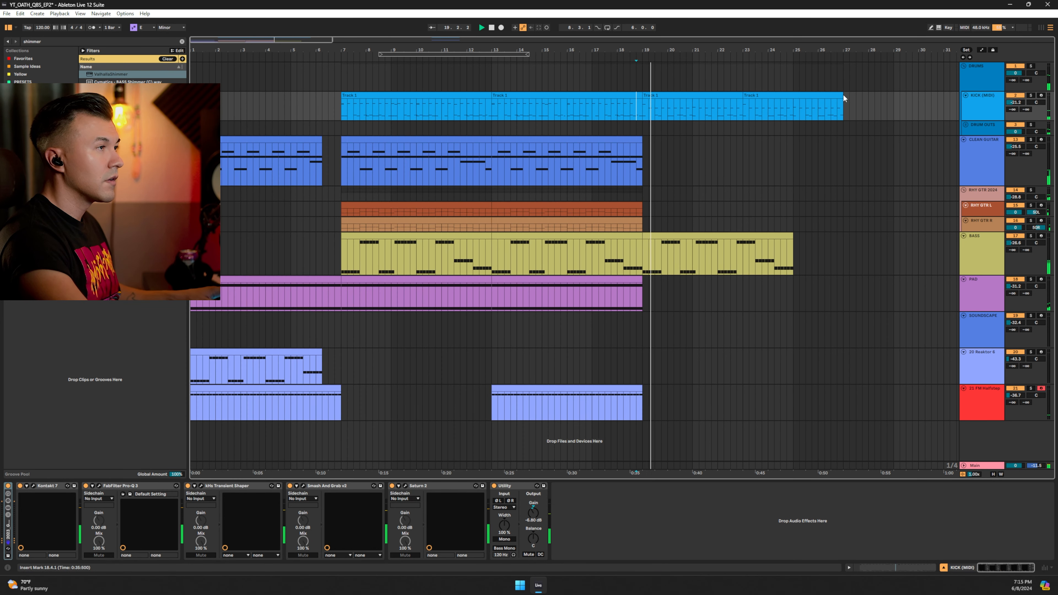
left_click_drag(842, 100, 794, 106)
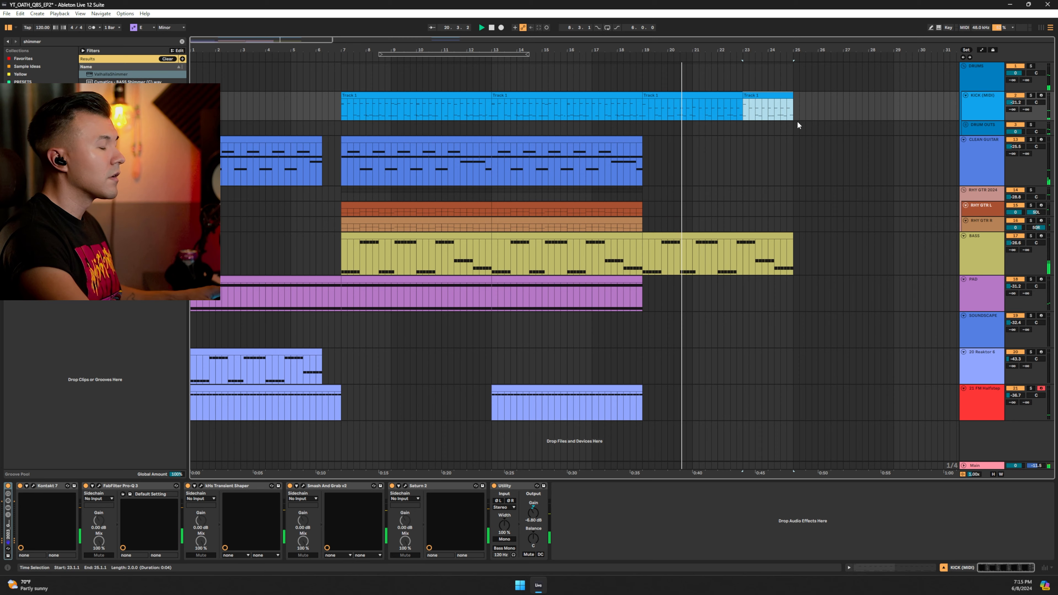
- Lower the run of G1 notes near the end of the last BASS clip to E1
double_click(751, 272)
left_click(154, 320)
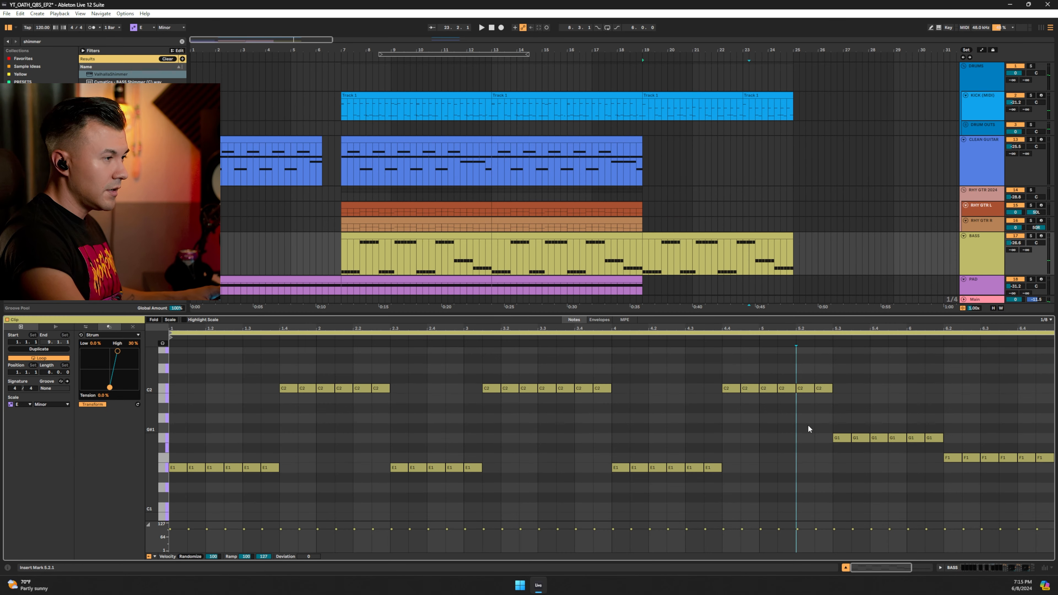
left_click_drag(812, 422, 950, 437)
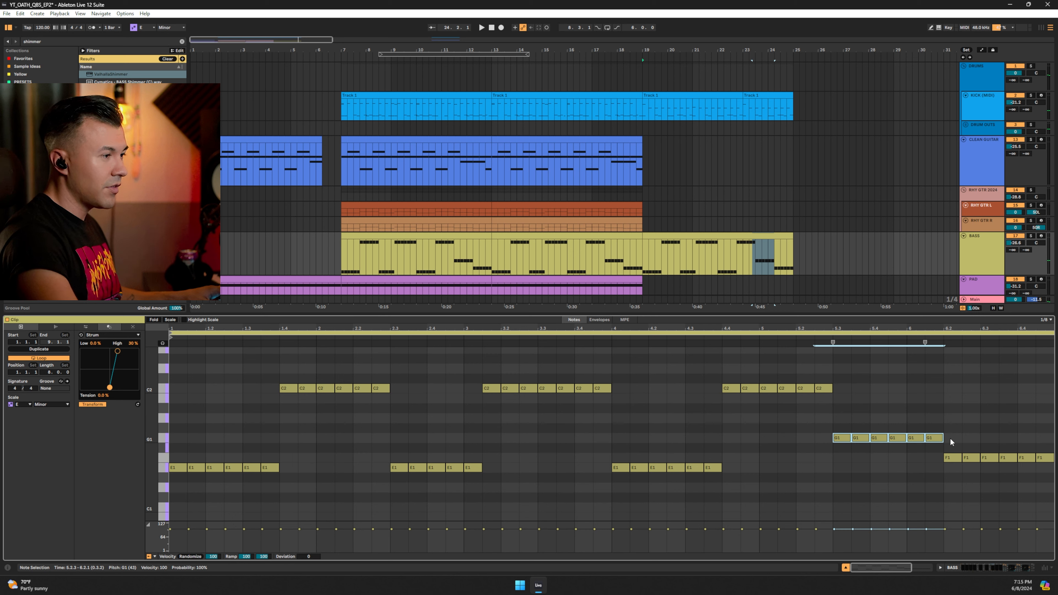
key("Down")
key("Down")
key("ctrl+Right")
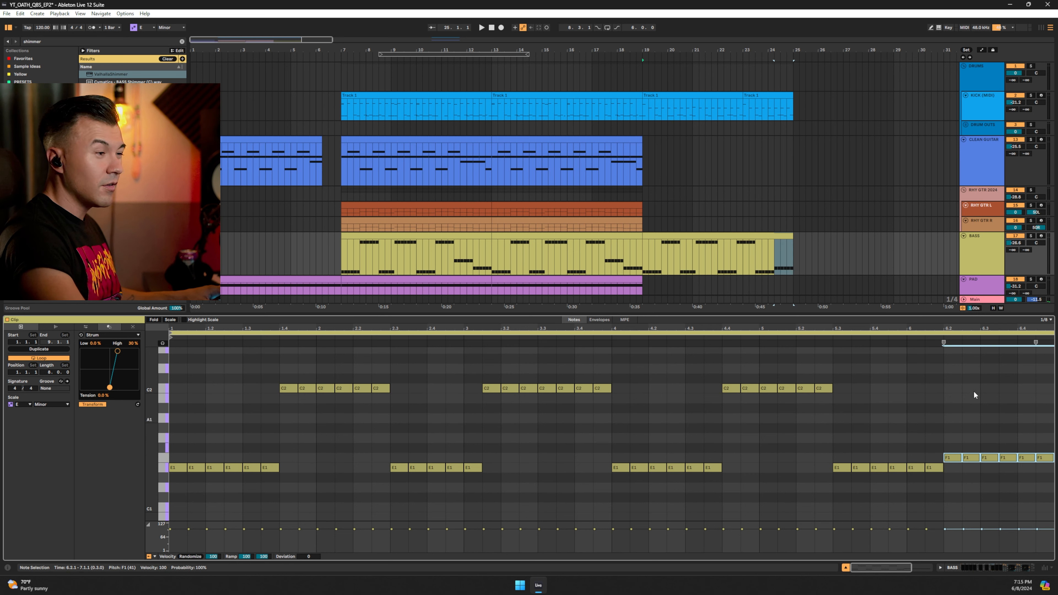
- Reduce the velocity of all notes in the last BASS clip to about 78 and play it back
key("ctrl+a")
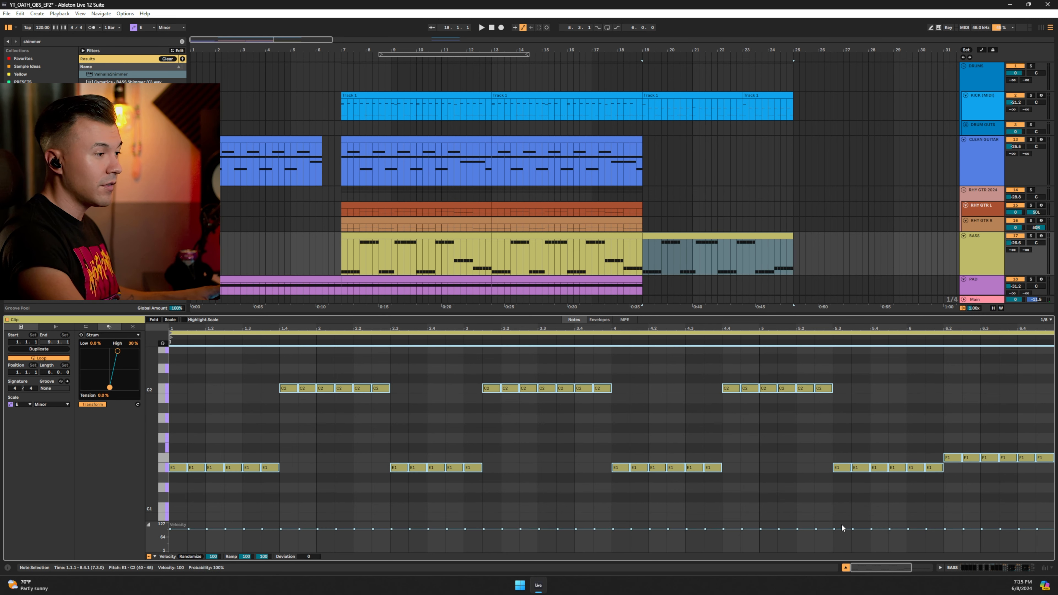
left_click_drag(834, 522, 833, 428)
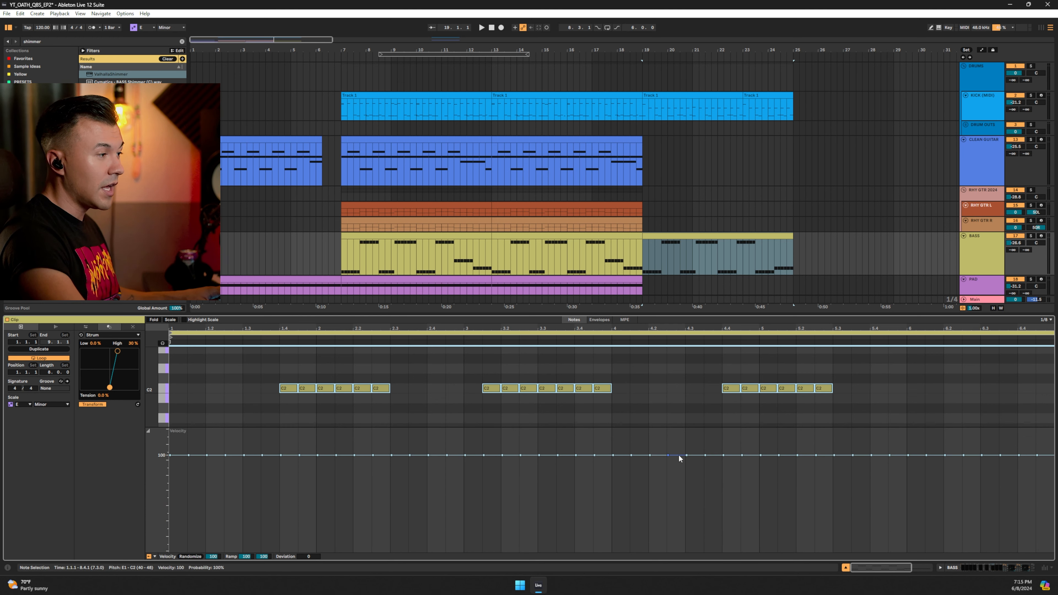
left_click_drag(678, 456, 678, 476)
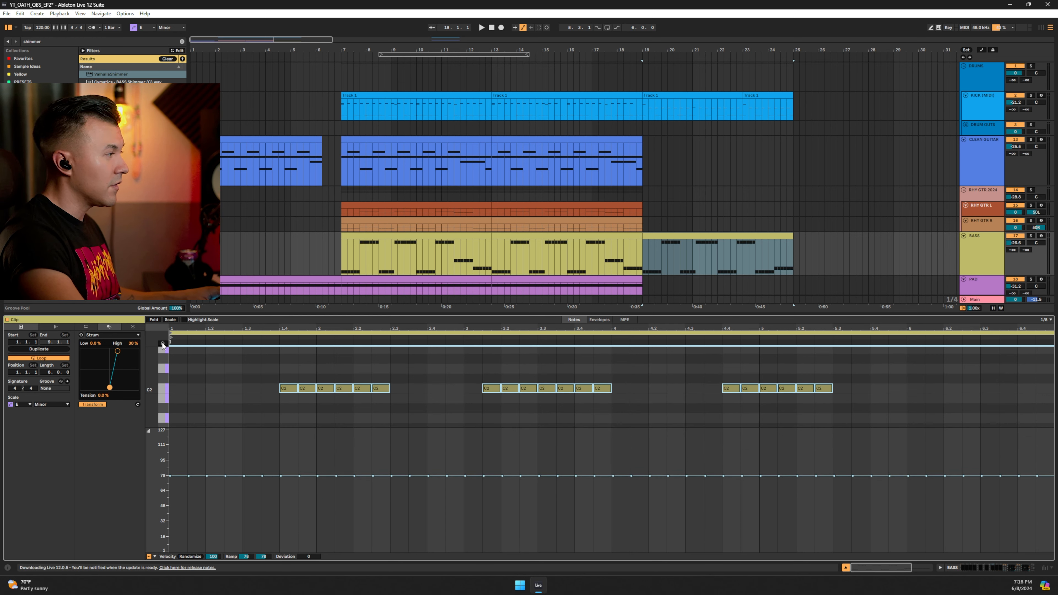
left_click(162, 343)
key("space")
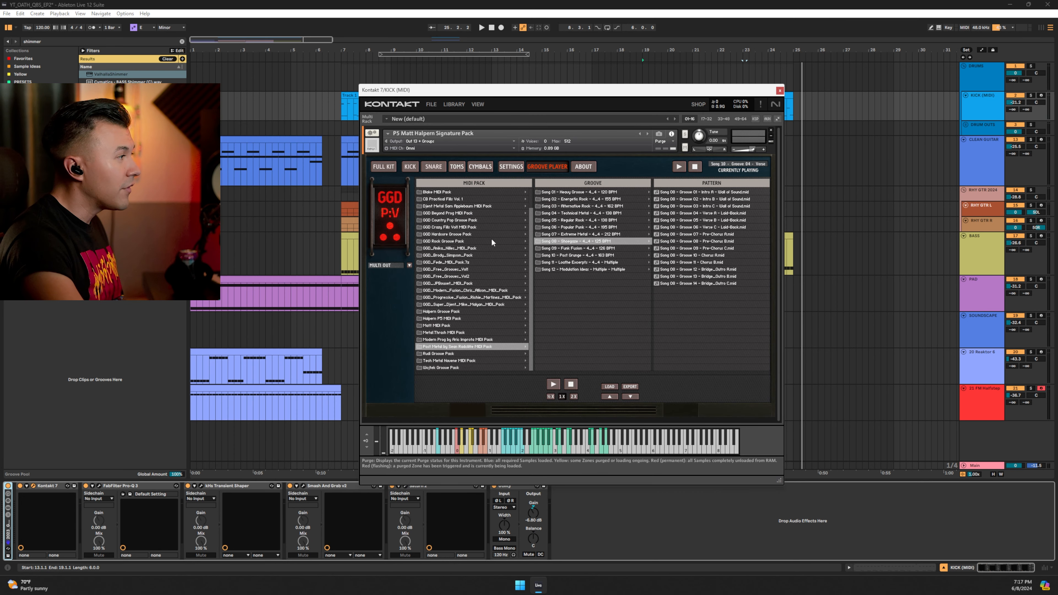
- Place Fill 04 from the CB Practical Fills Vol. 1 pack on the KICK (MIDI) track at bar 24.3 and play the transition
left_click(440, 199)
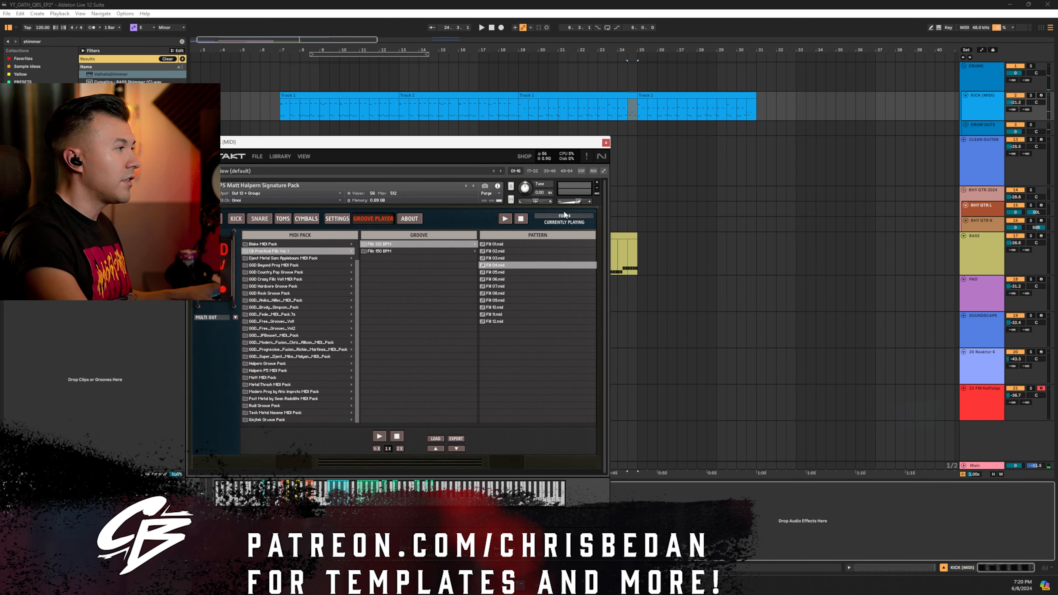
left_click_drag(562, 216, 628, 108)
key("Escape")
key("Escape")
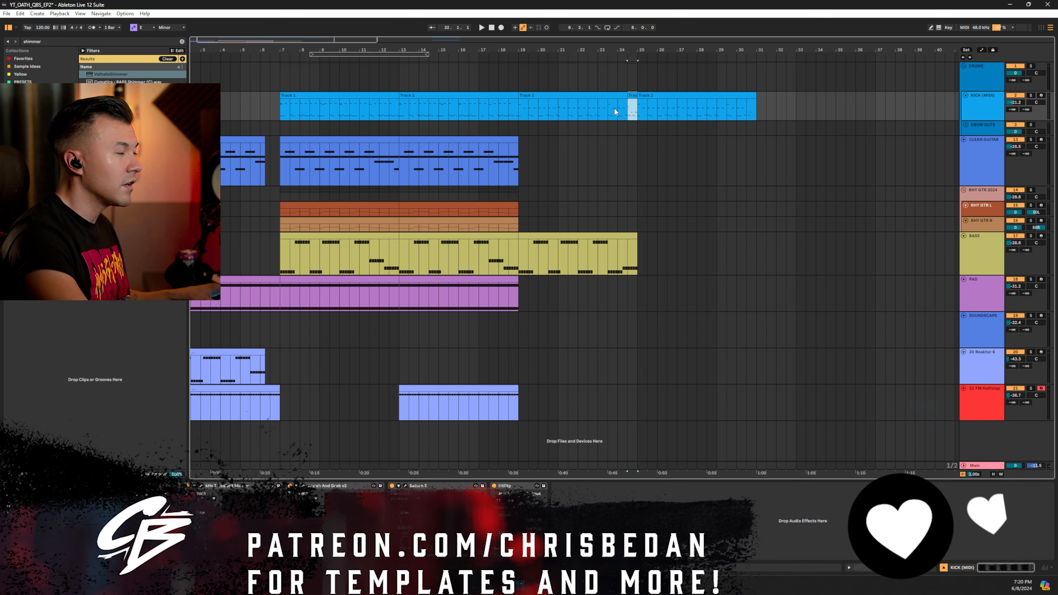
left_click(614, 107)
key("space")
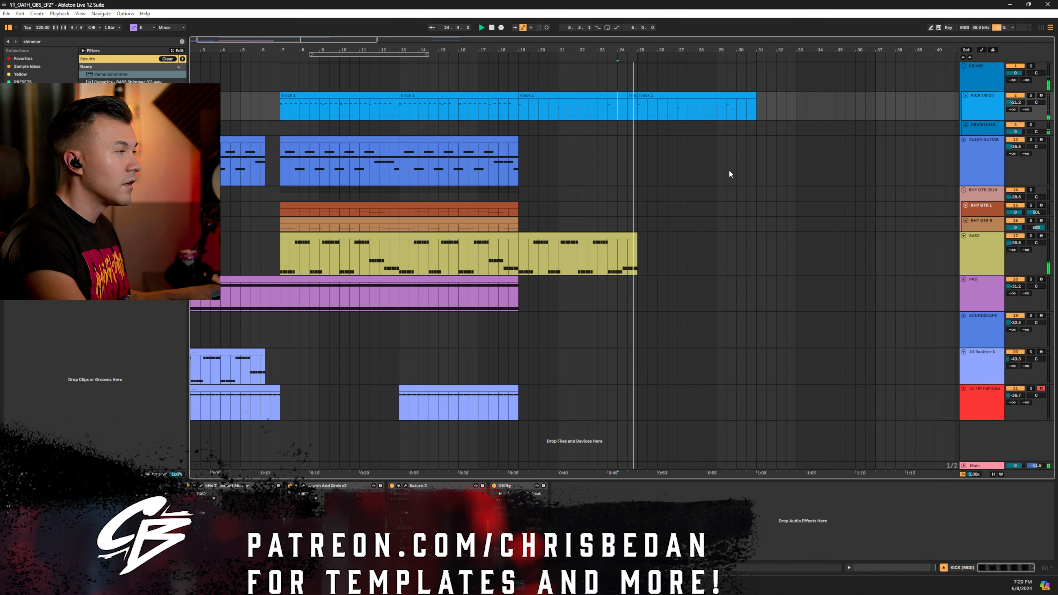
key("space")
- Consolidate the groove and fill clips between bars 19 and 25 on KICK (MIDI) into one clip and play it back
double_click(632, 102)
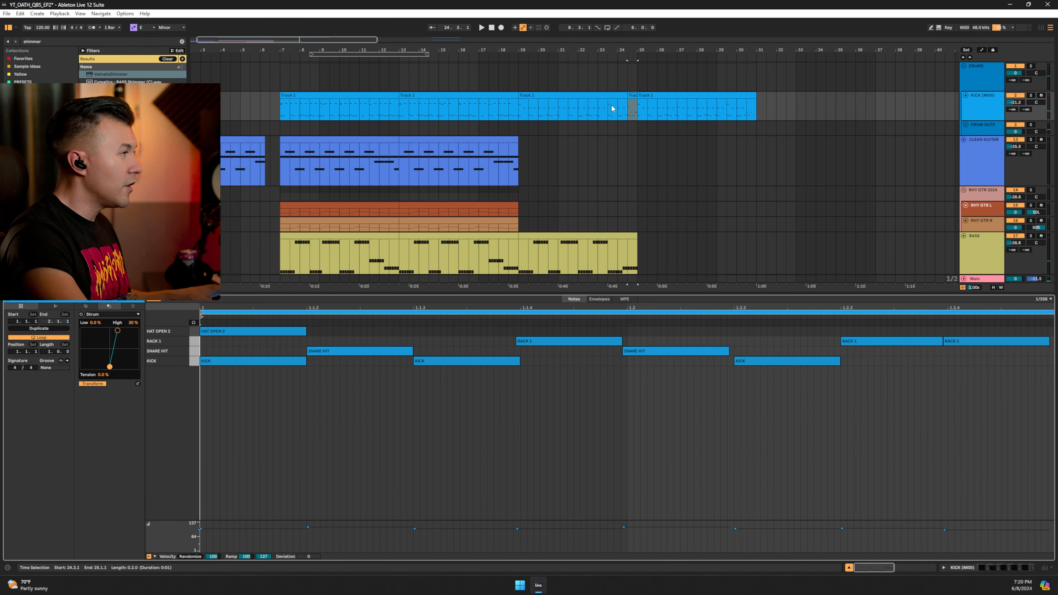
left_click(524, 105)
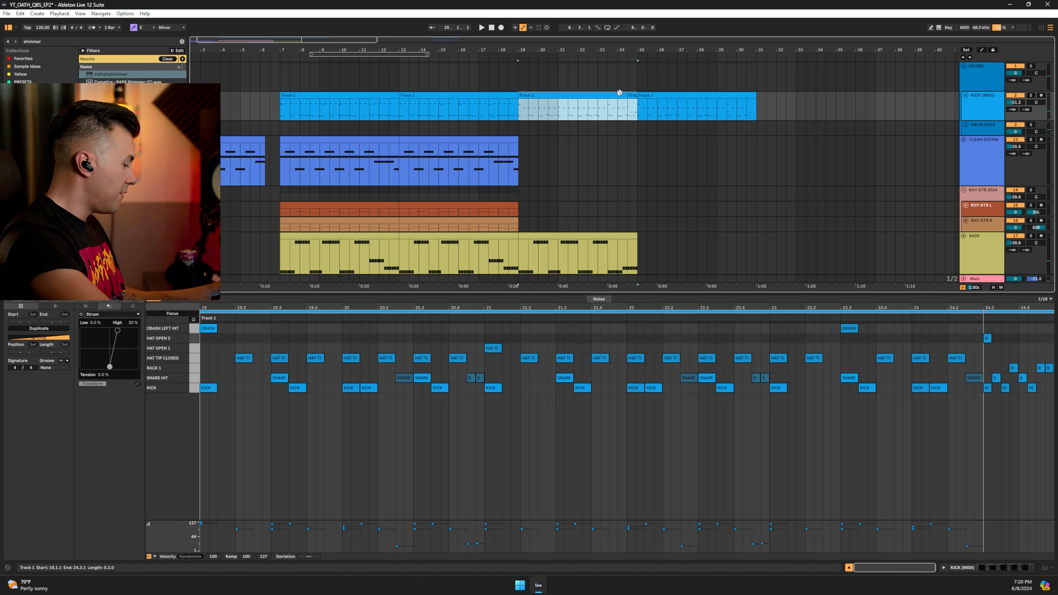
left_click(518, 113)
key("space")
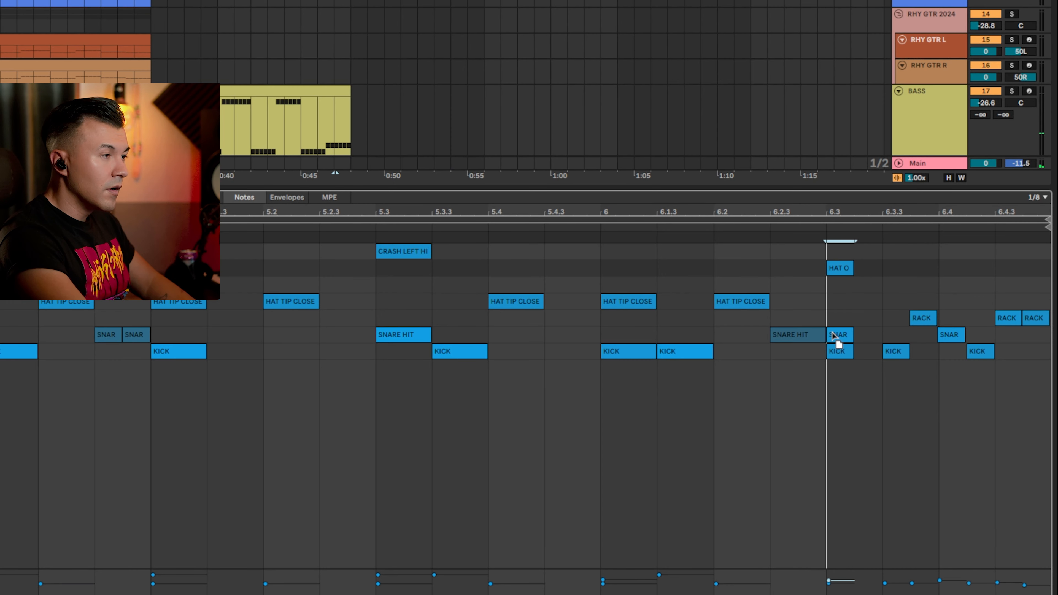
- Delete the kick notes at 6.3 and just after 6.4 in the consolidated drum clip's fill
left_click(839, 353)
key("Delete")
left_click(970, 351)
key("Delete")
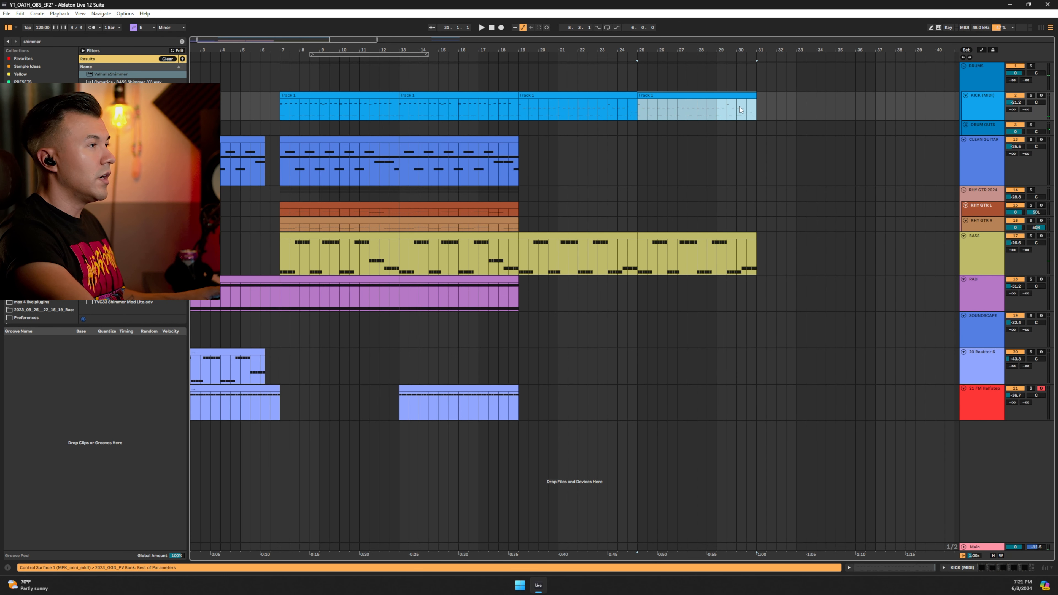
- Split the last KICK (MIDI) clip at bar 30.3 and move the cut-off fill to bar 31.3
left_click(746, 105)
key("ctrl+e")
left_click_drag(752, 96, 774, 97)
left_click(685, 96)
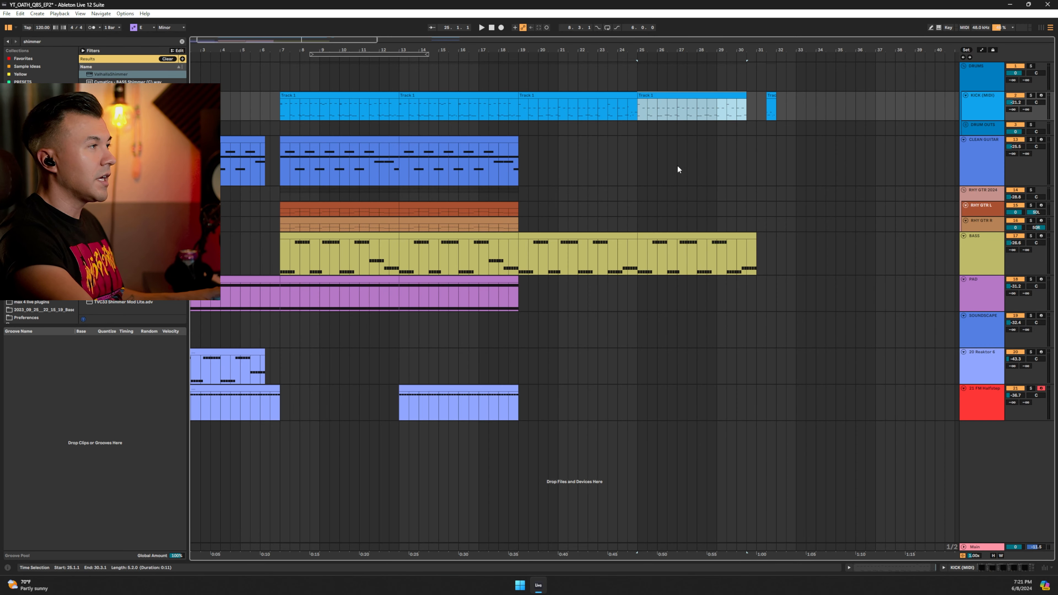
- Replace the drum clip at bar 25 with a different groove from the Kontakt groove player and open the new clip's notes
double_click(973, 107)
left_click(34, 486)
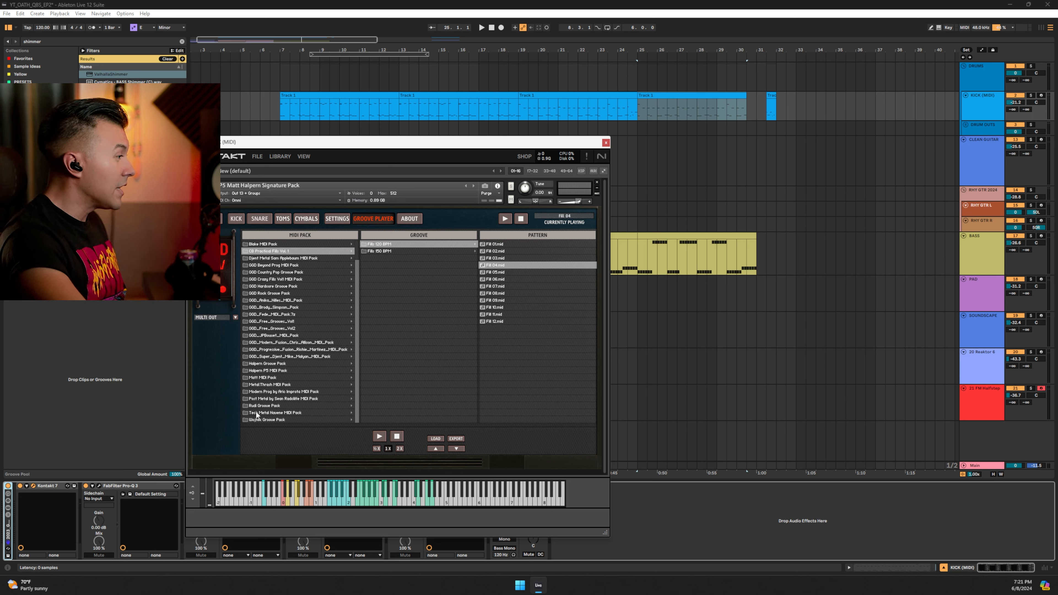
left_click(272, 398)
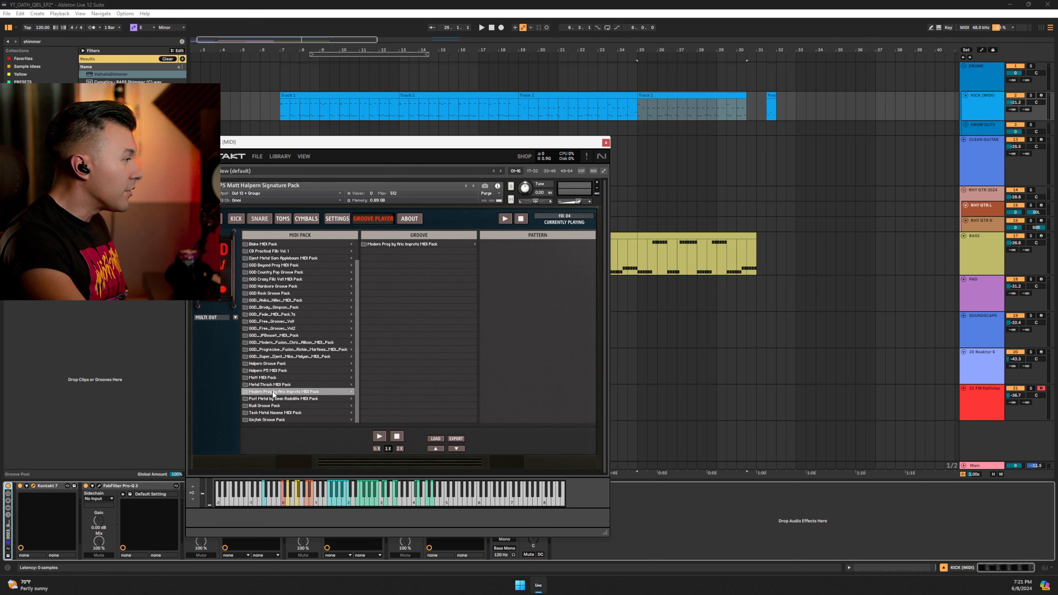
left_click(416, 307)
left_click(532, 279)
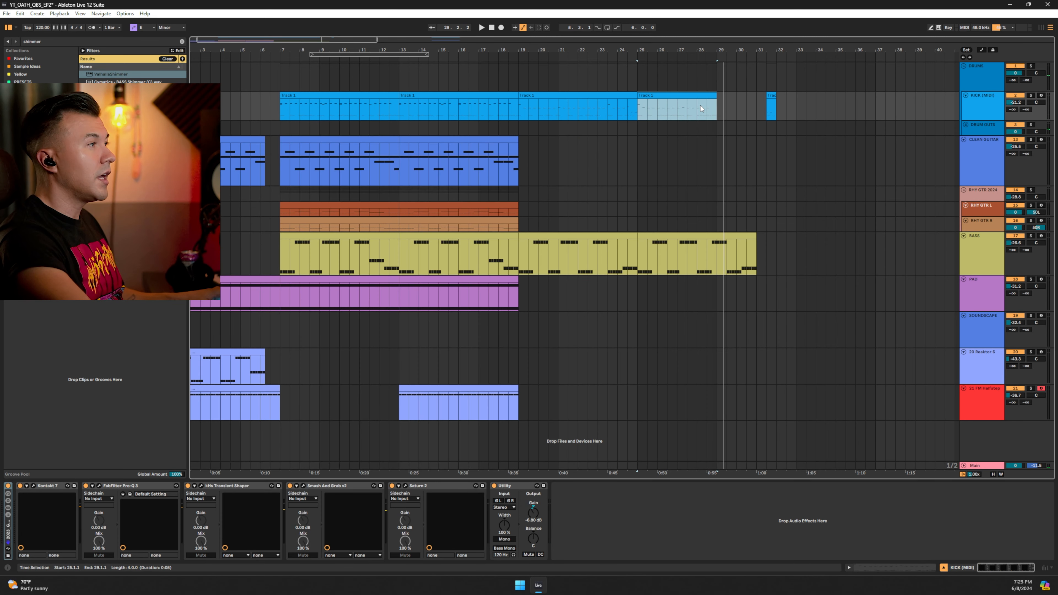
double_click(672, 96)
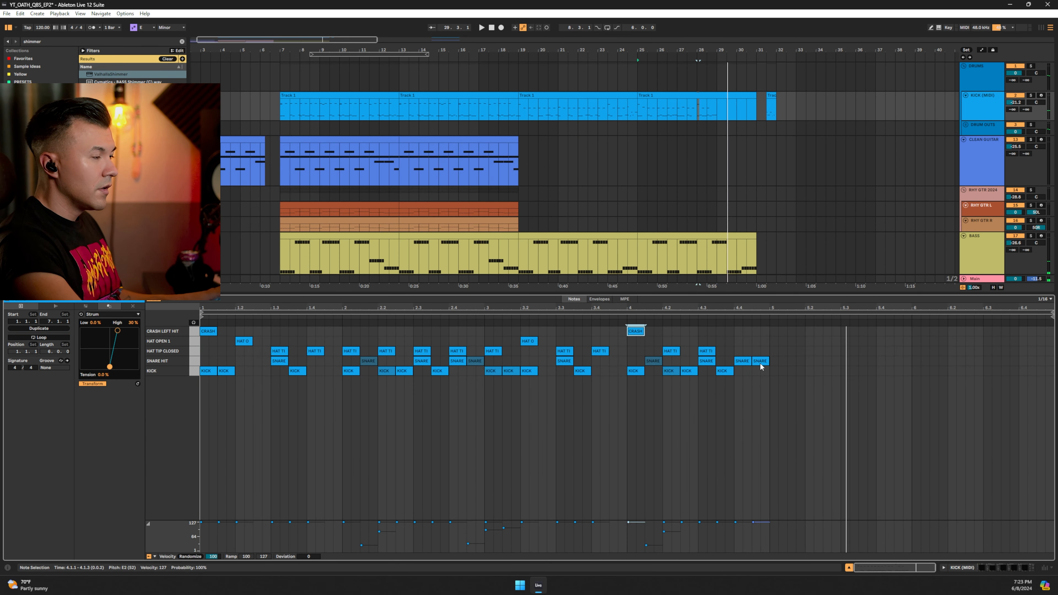
- Move the last snare note of bar 4 down to the kick row and set the note grid to 1/8
left_click_drag(761, 362, 765, 371)
right_click(766, 371)
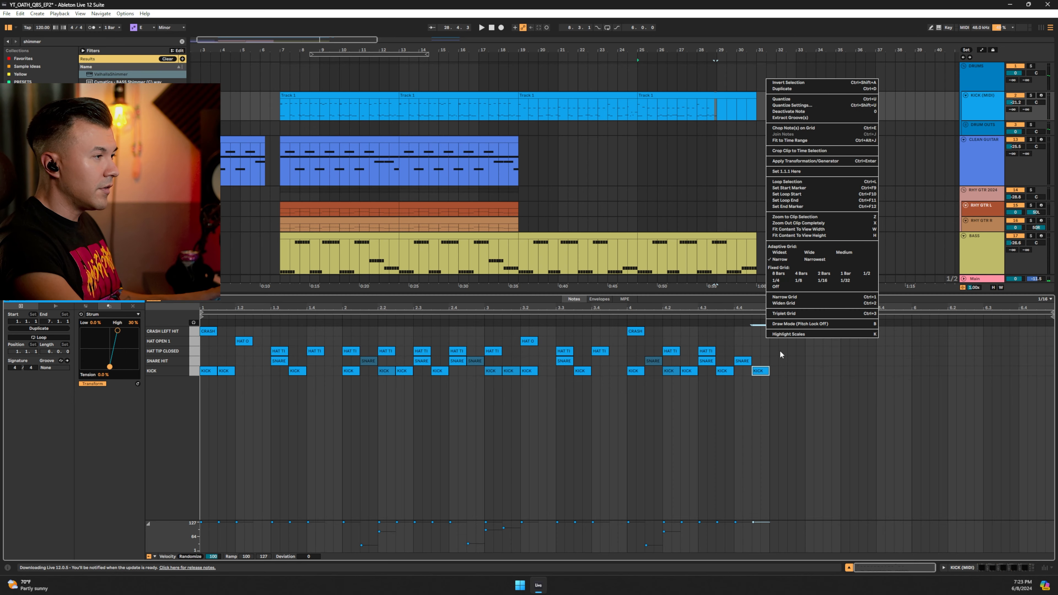
left_click(799, 281)
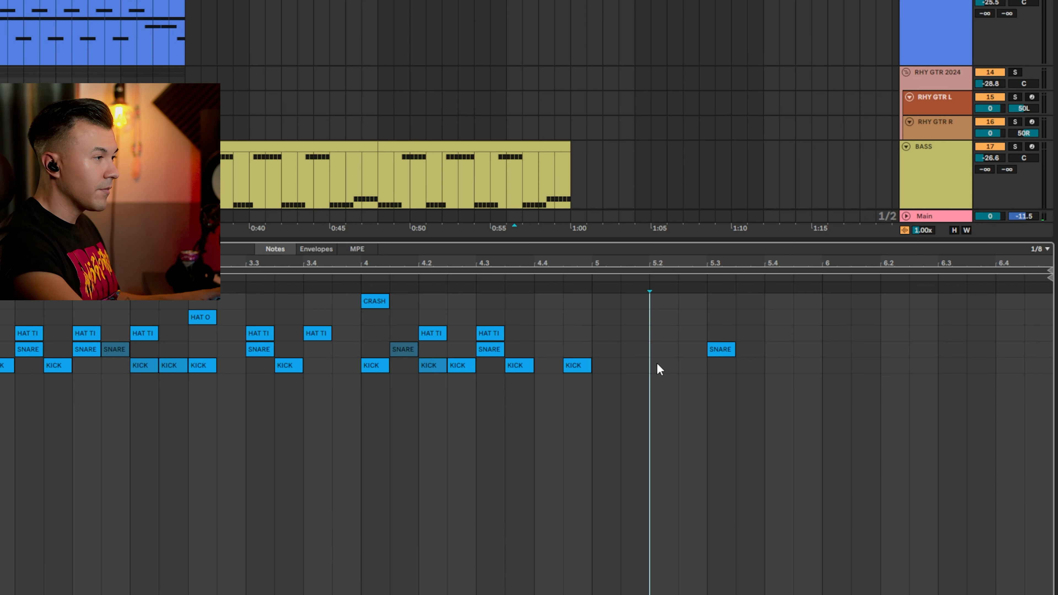
- Add kick notes at 5.2 and an eighth after it, leading into the snare at 5.3, and play the clip from 3.3
double_click(692, 359)
left_click(249, 270)
left_click(248, 276)
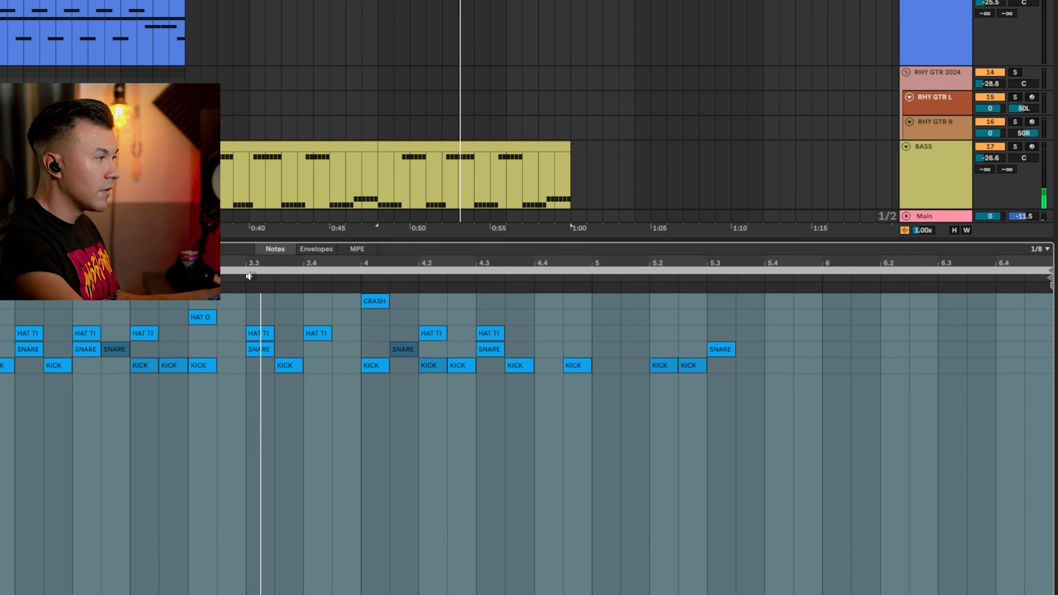
- Duplicate the last two closed-hat notes to 5 and 5.2, and add kicks just before and at bar 6 plus a snare at 6.2
key("ctrl+d")
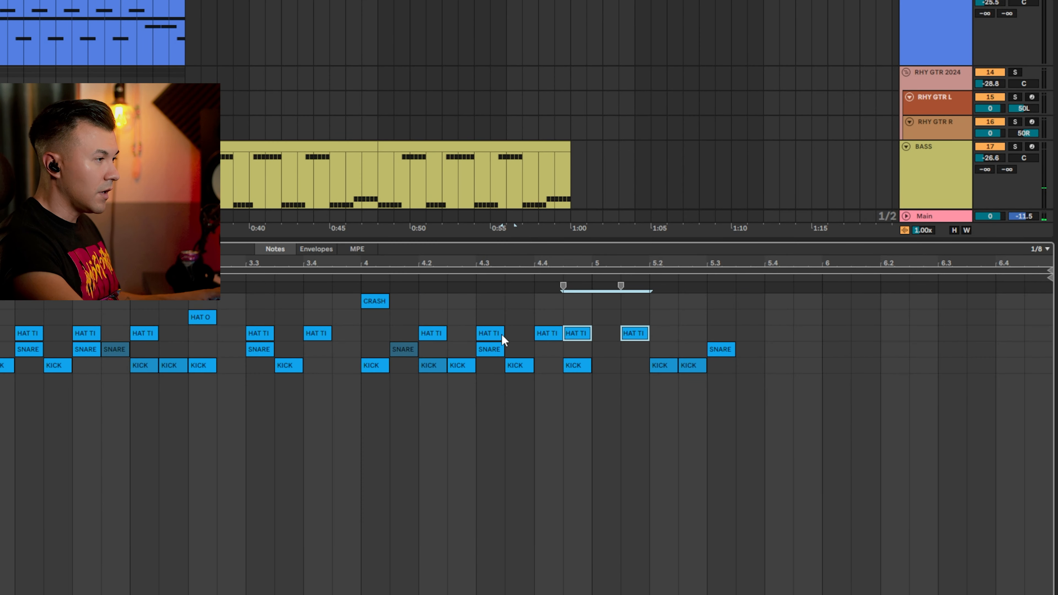
key("Right")
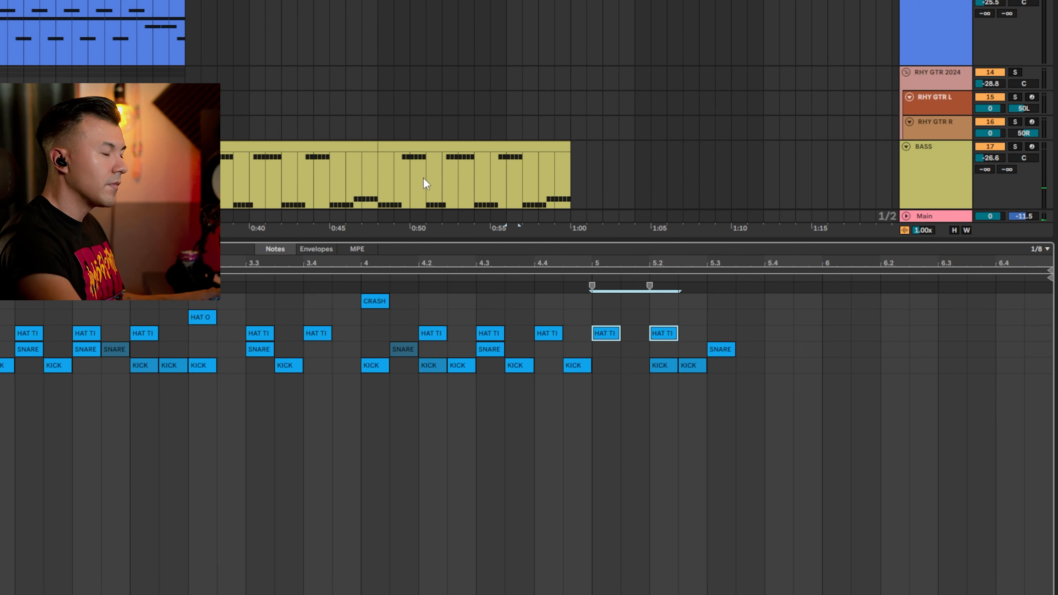
double_click(812, 369)
double_click(836, 365)
double_click(895, 348)
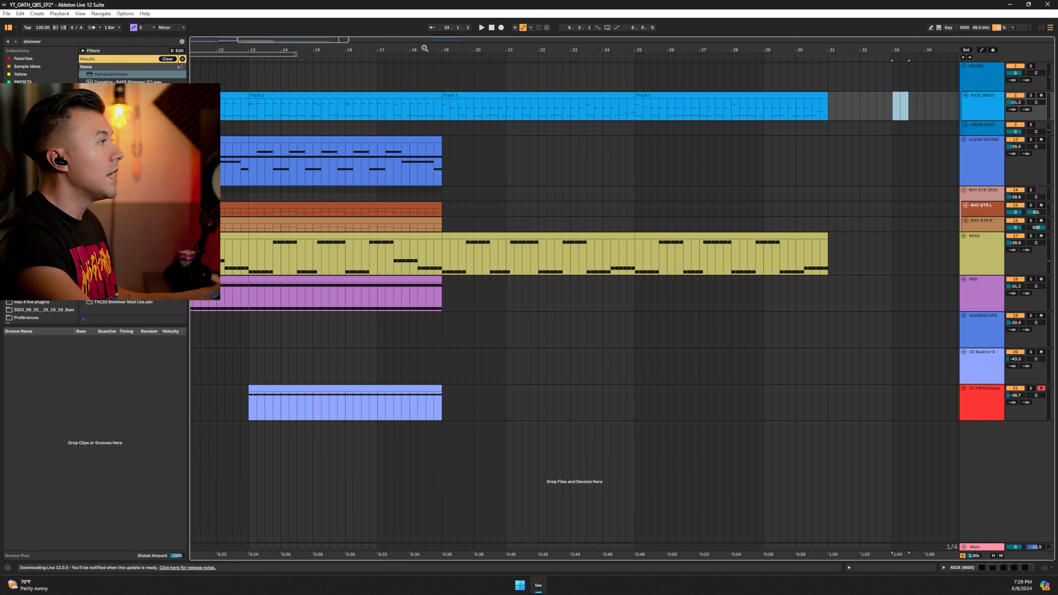
- Set the loop range to bars 7 to 19 and paste a copy of that section across all tracks at bar 31
left_click_drag(424, 48, 512, 48)
left_click_drag(329, 54, 301, 54)
left_click_drag(438, 55, 522, 55)
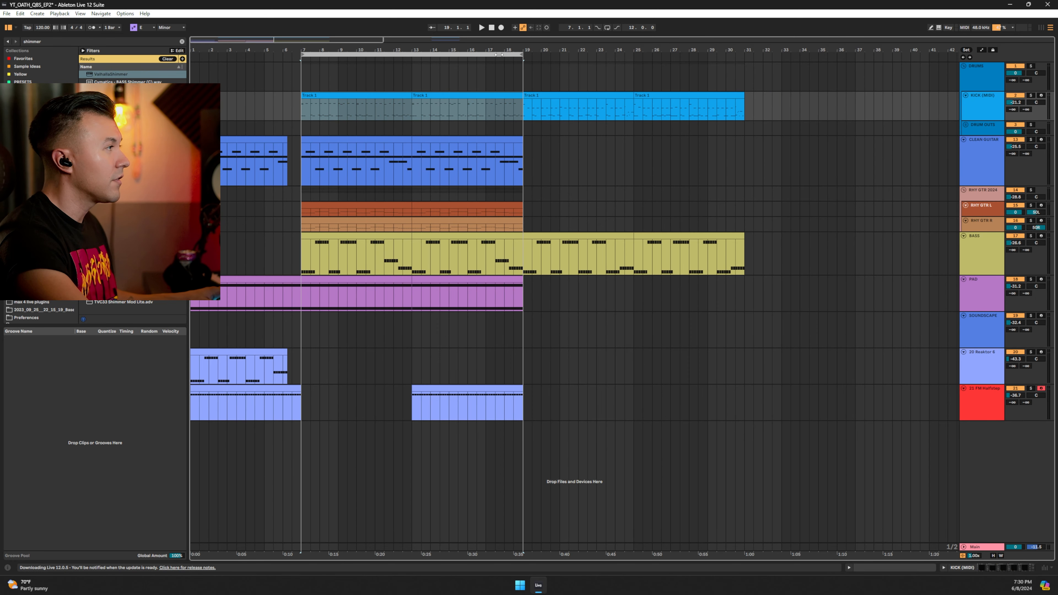
left_click(423, 54)
left_click_drag(421, 55, 583, 50)
key("ctrl+v")
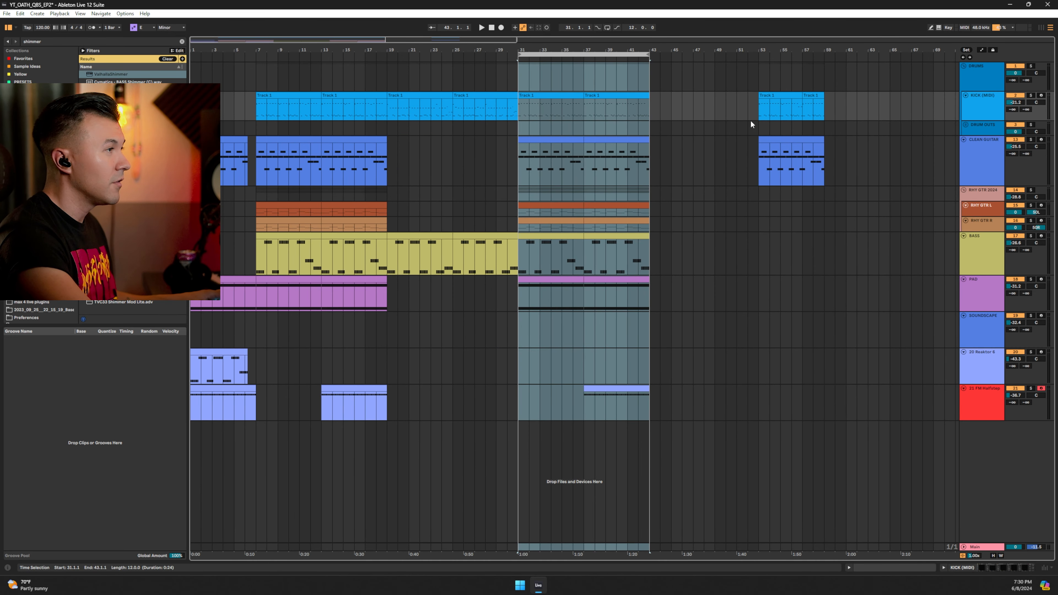
left_click_drag(236, 48, 768, 188)
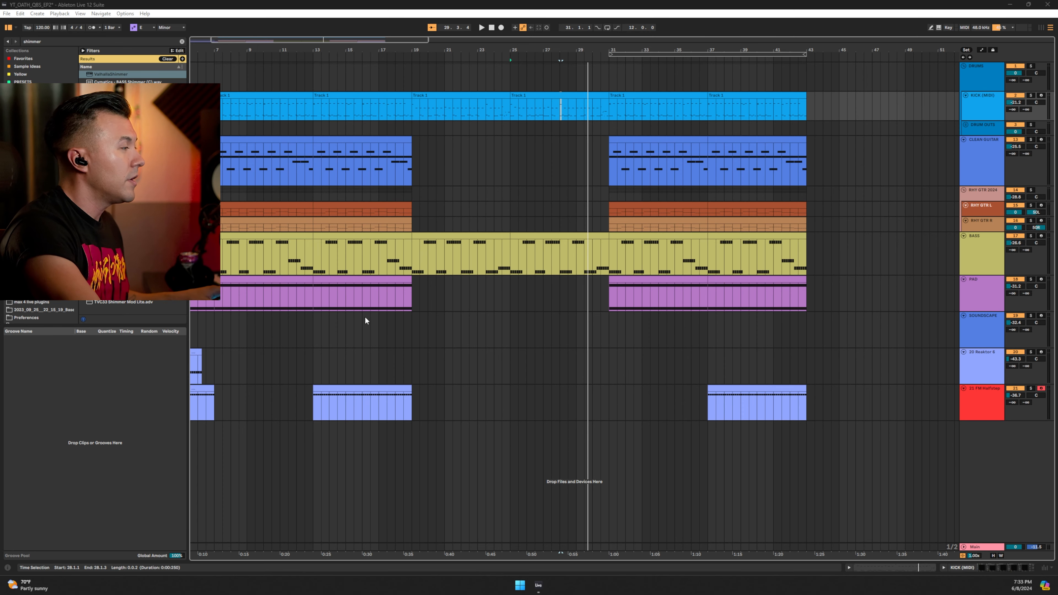
- Copy the PAD clip at bar 13 to bars 19 and 25 so the pad fills the gap up to bar 31
left_click_drag(349, 279, 446, 280)
key("ctrl+d")
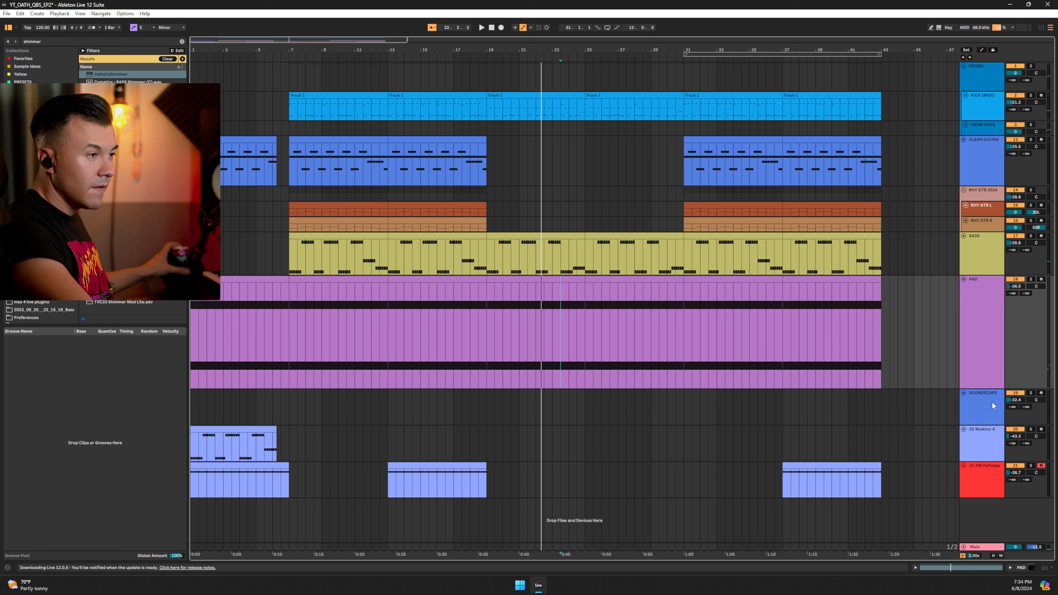
- Arm the SOUNDSCAPE track, fill bars 19 to 31 with a sustained MIDI part, and set the track volume to -37.0 dB
left_click(991, 403)
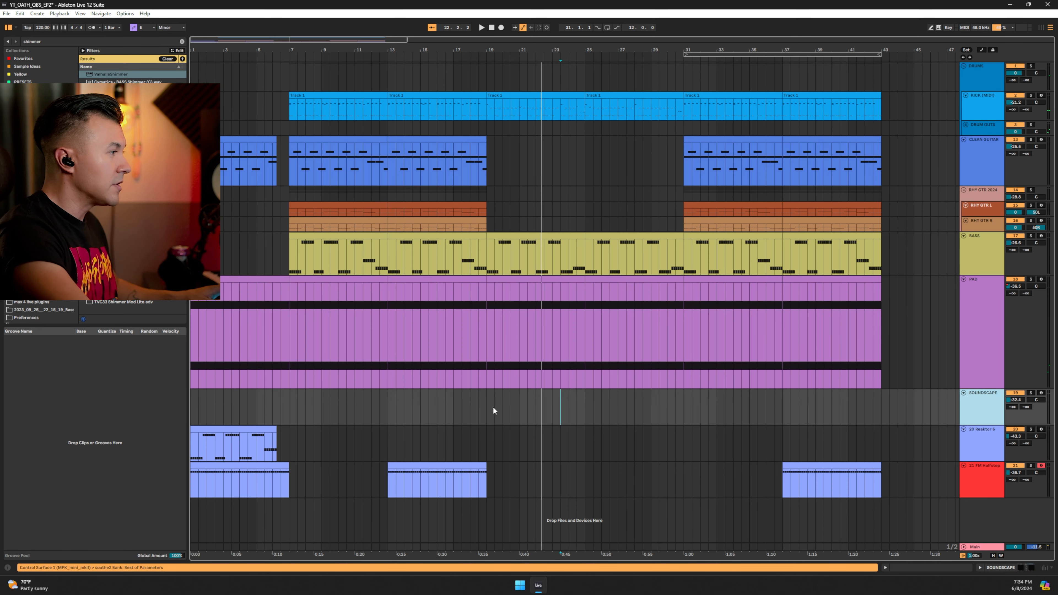
left_click_drag(486, 402, 700, 407)
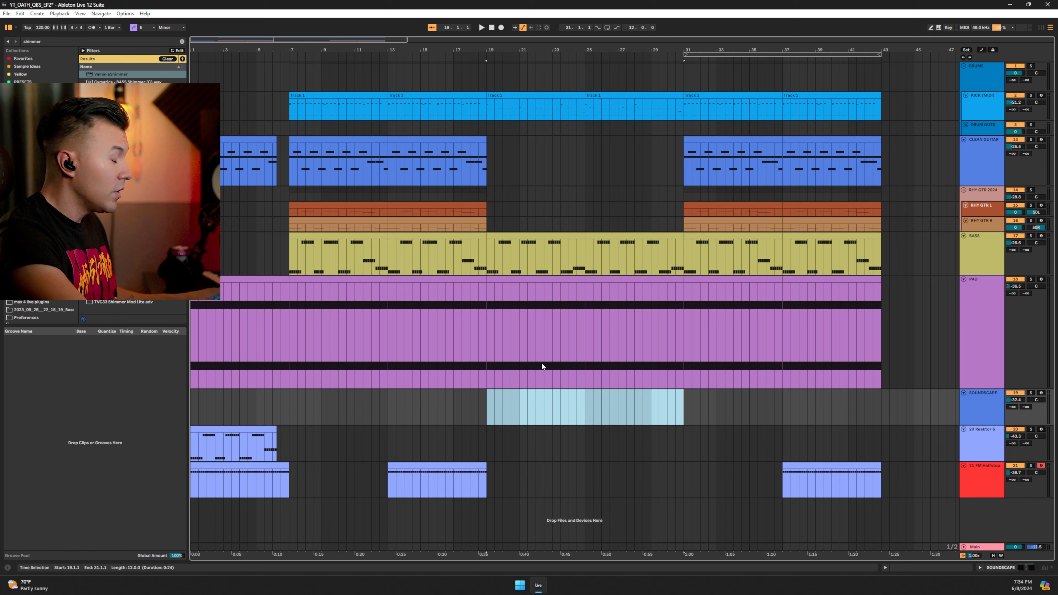
left_click(1041, 392)
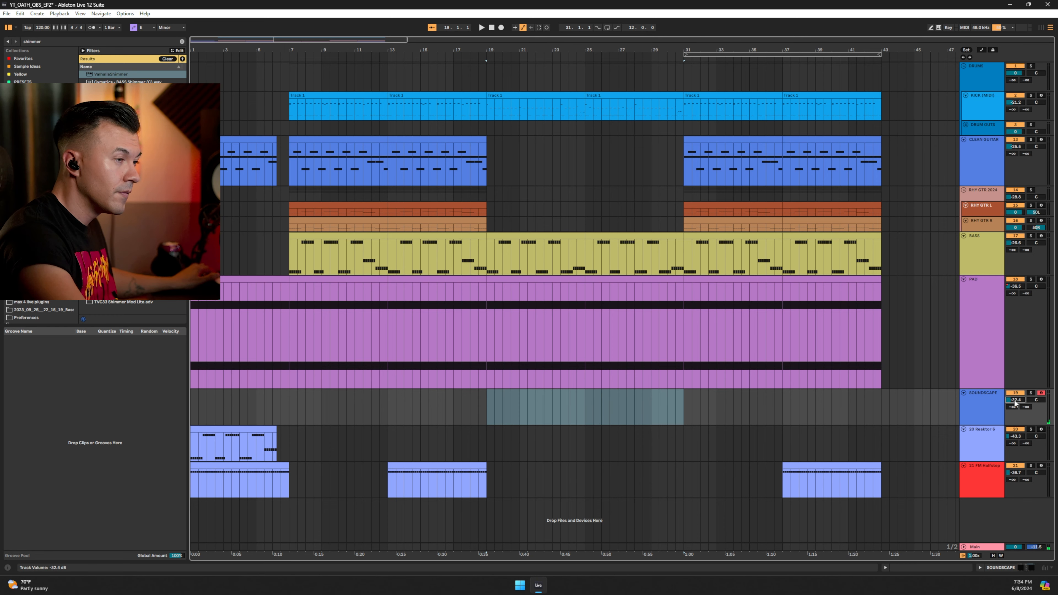
key("space")
left_click_drag(1009, 400, 1010, 406)
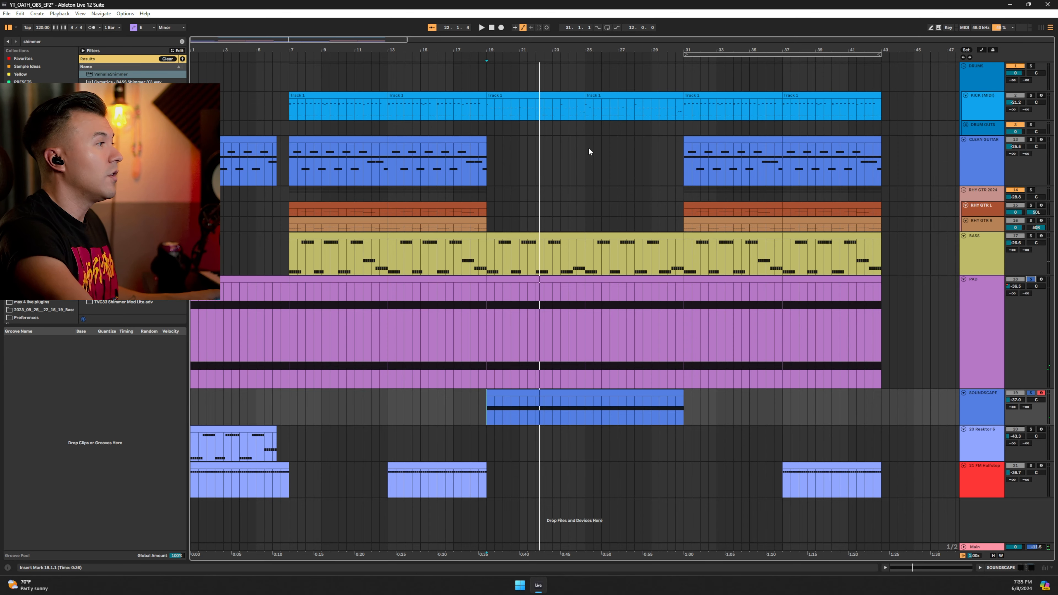
key("space")
- Insert a MIDI clip on CLEAN GUITAR from bar 25 to 31 and enter alternating, overlapping E3 and D3 notes from its start
left_click_drag(591, 151, 682, 154)
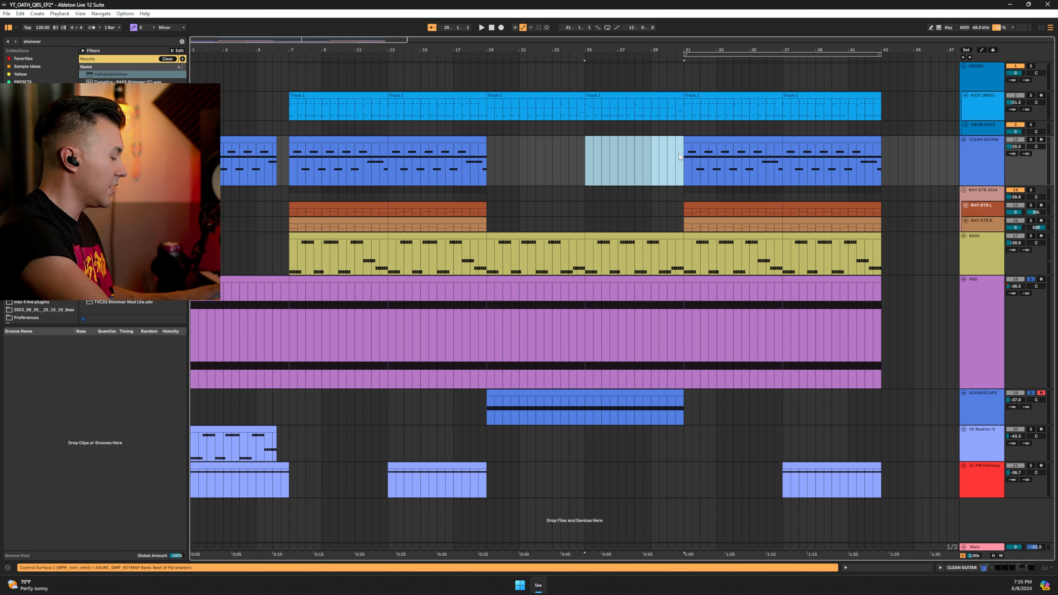
key("ctrl+shift+m")
double_click(96, 471)
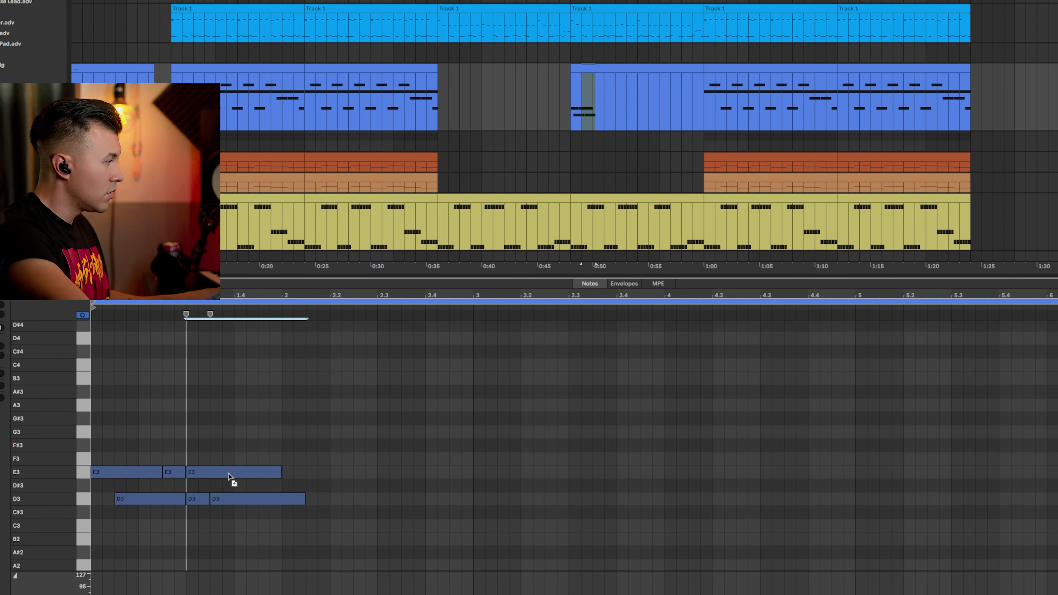
left_click_drag(232, 482, 316, 479)
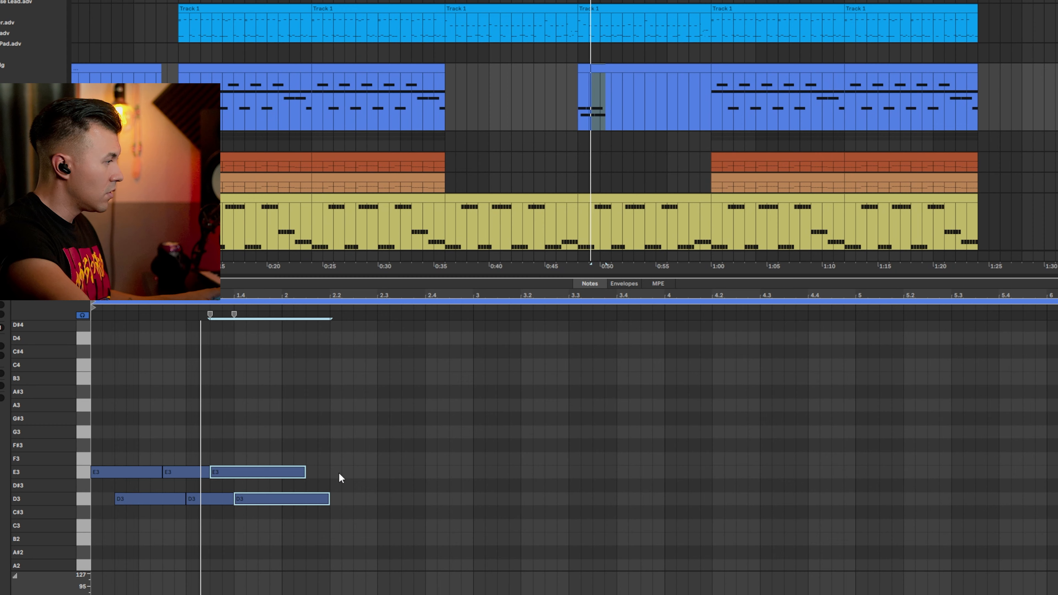